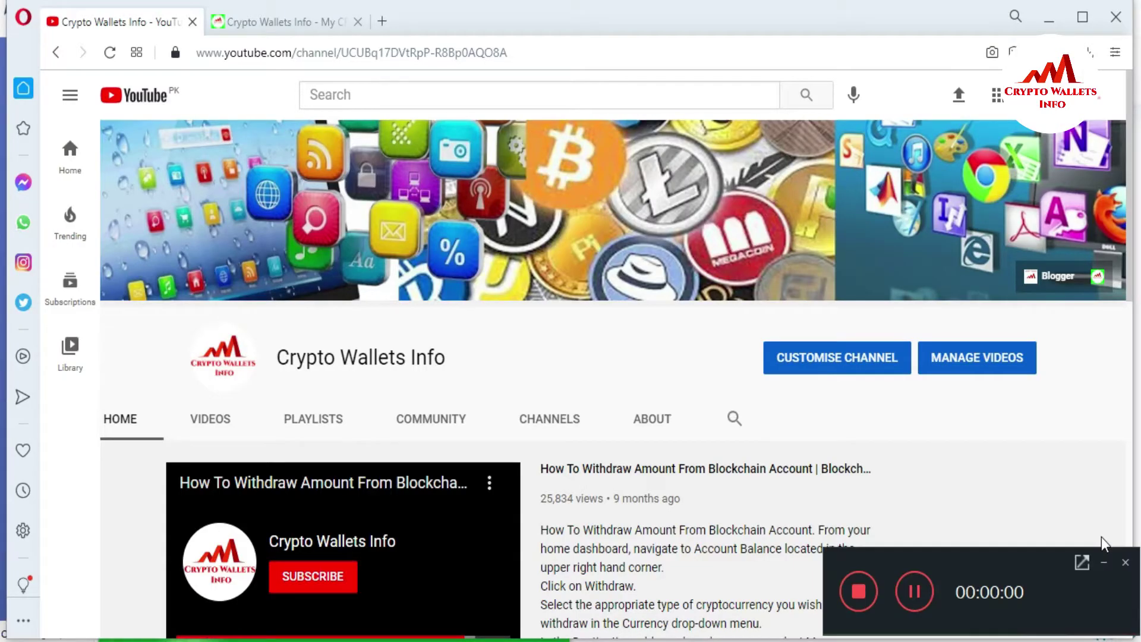
View the Crypto Wallets Info website that is already open alongside the YouTube channel page.
click(1105, 560)
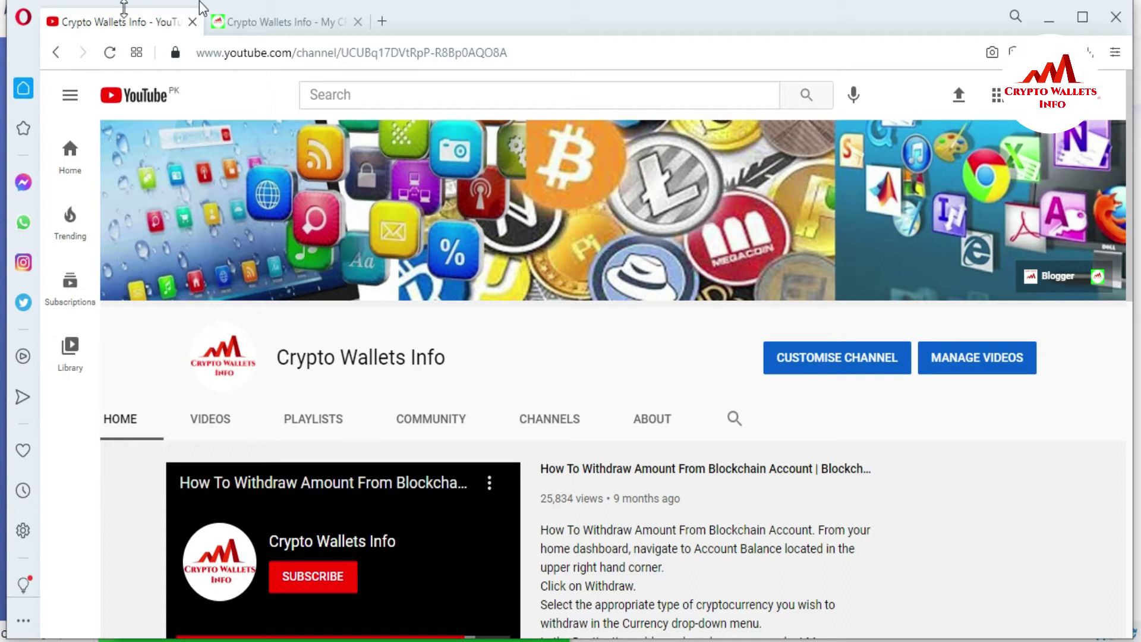
click(268, 22)
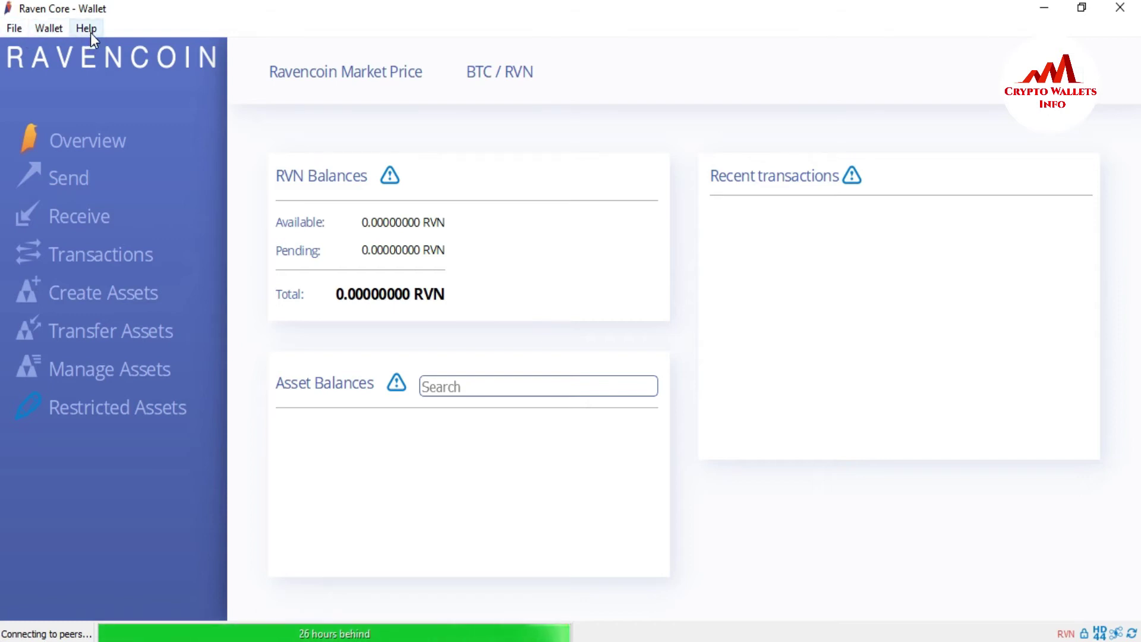
Start changing the wallet passphrase in Raven Core and enter the current passphrase.
click(52, 26)
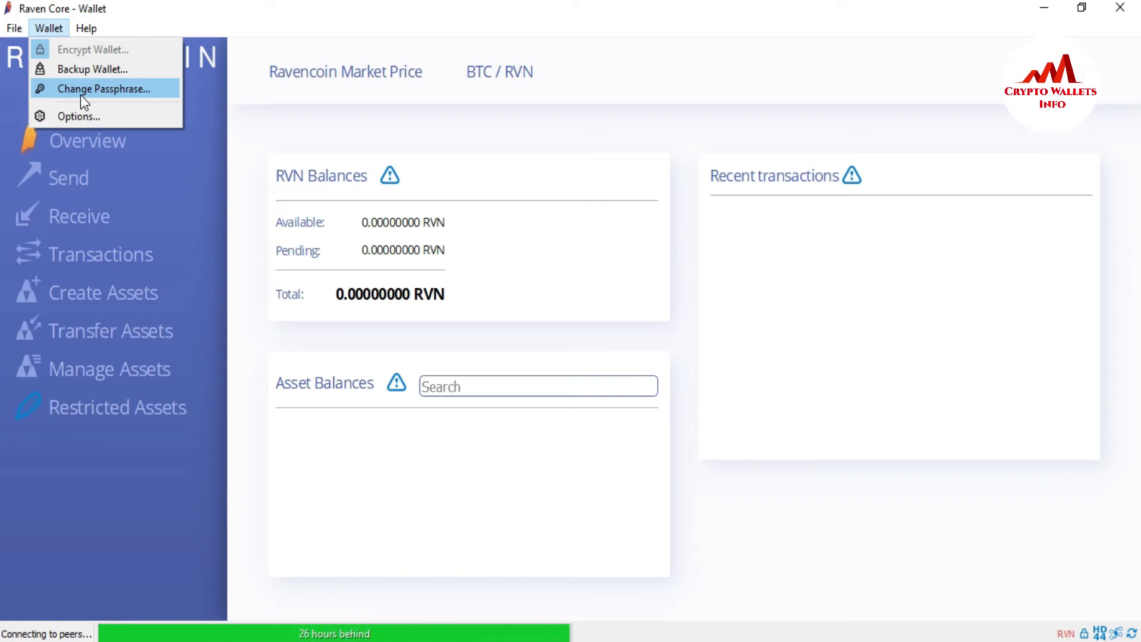
click(105, 92)
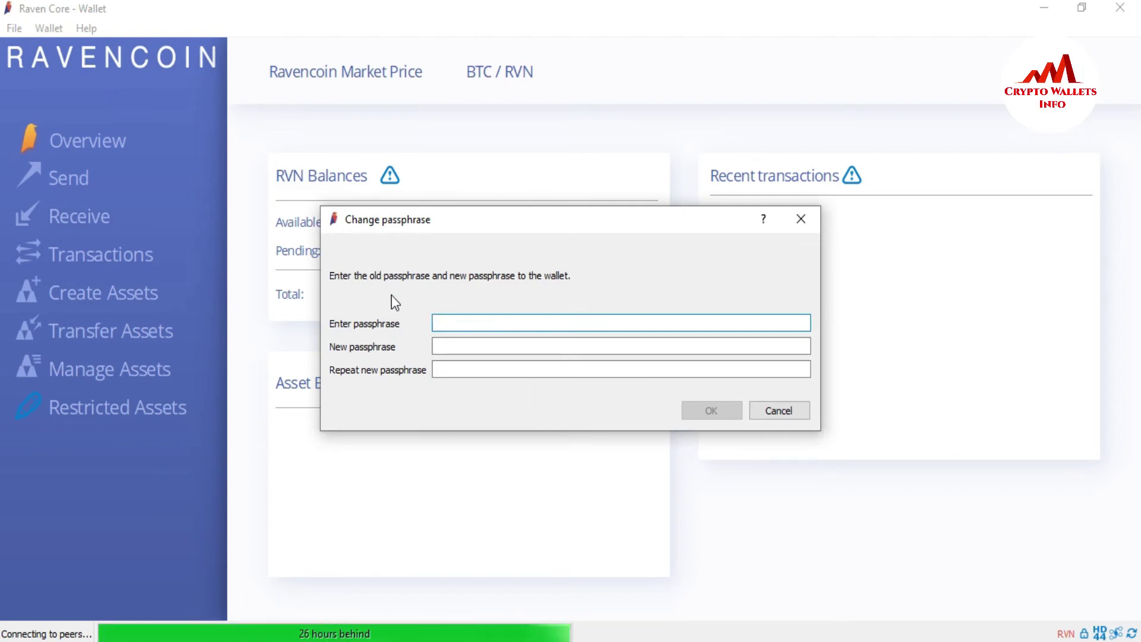
click(475, 325)
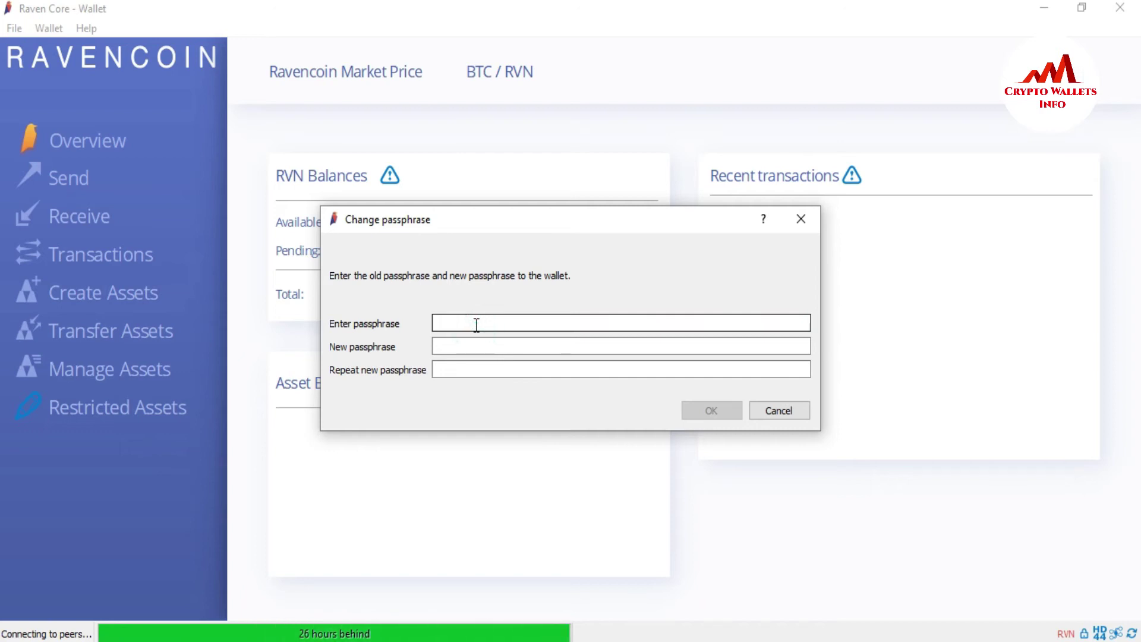
key(Caps_Lock)
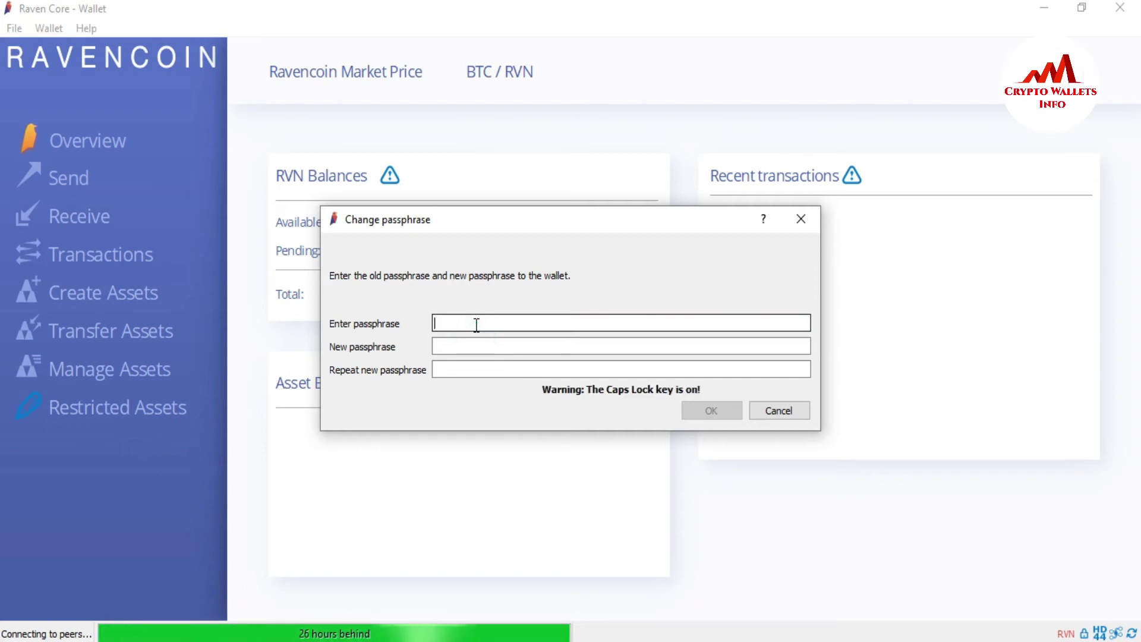
text(••••)
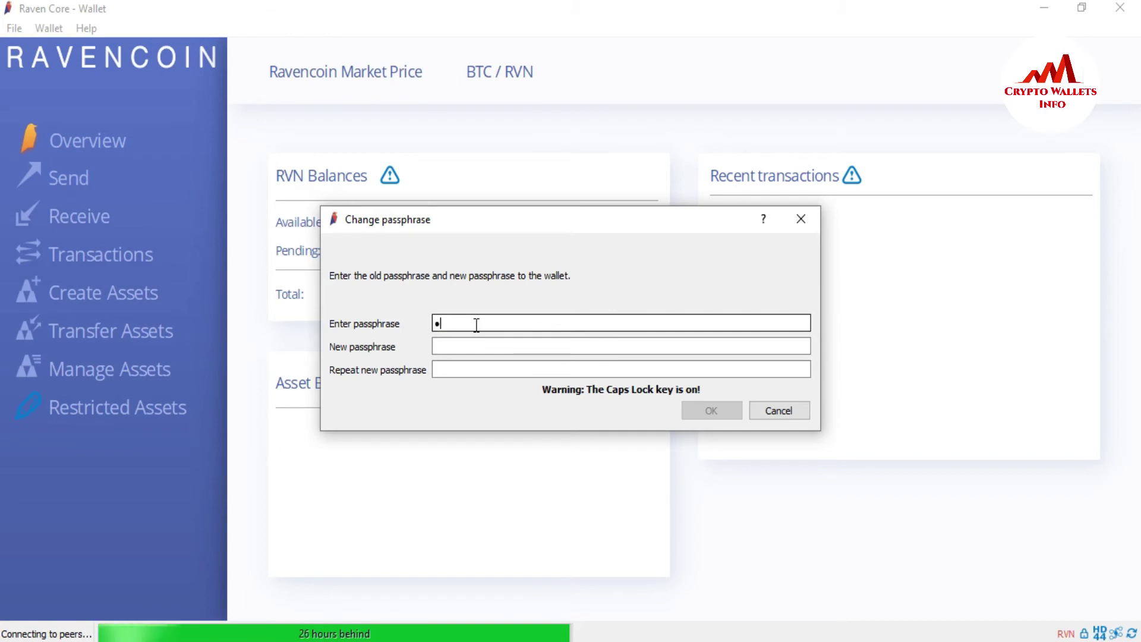
key(Caps_Lock)
text(••••)
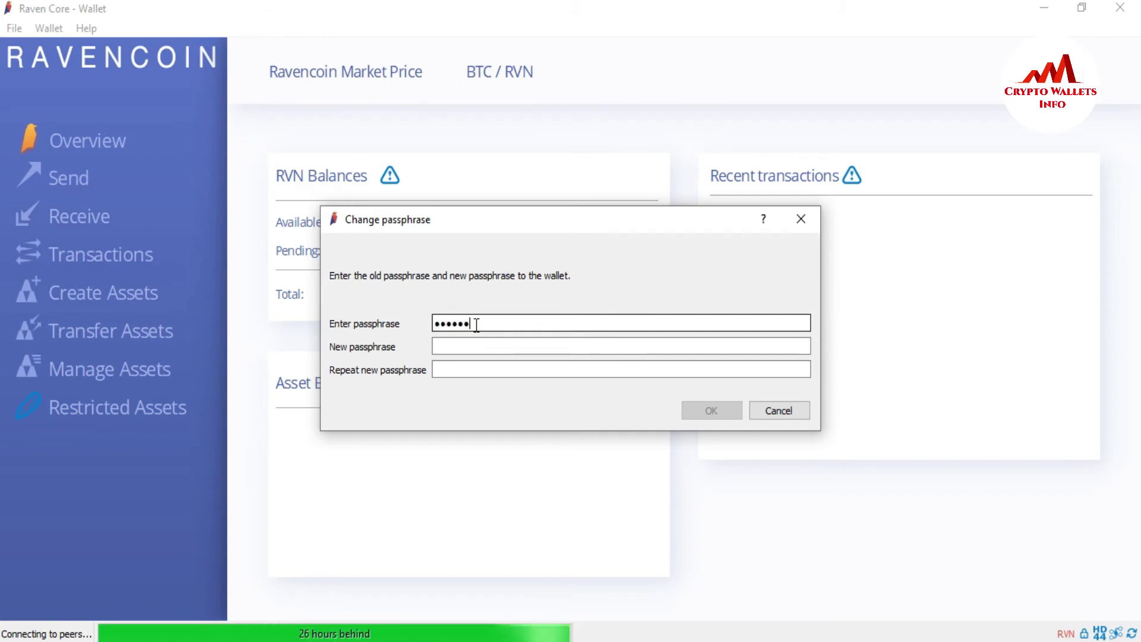
text(••••••)
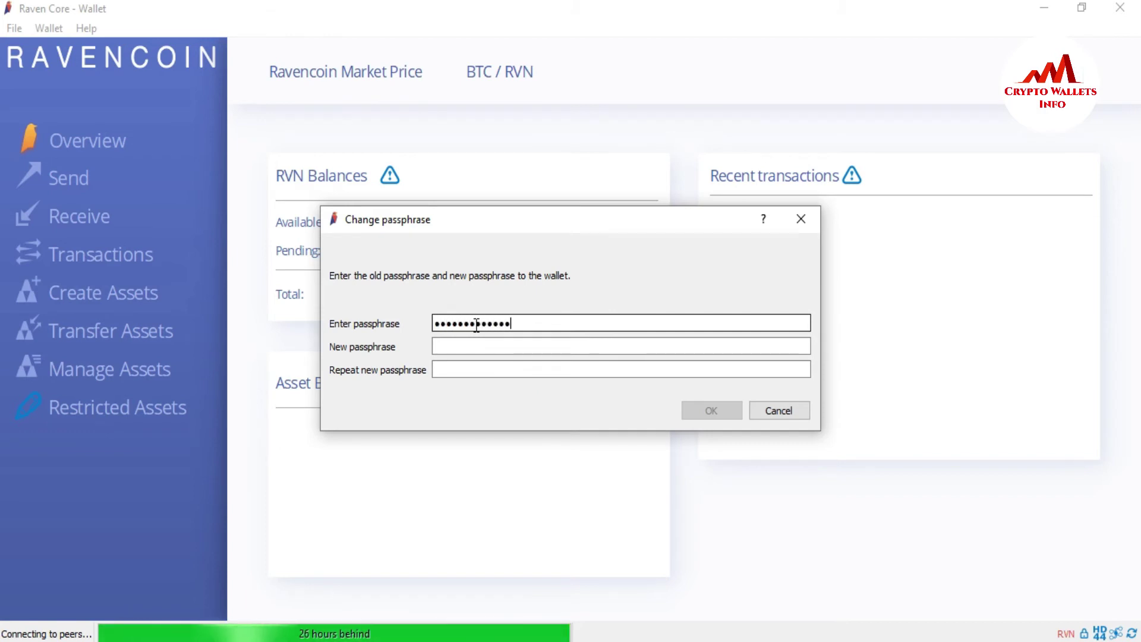
Enter the new wallet passphrase in the passphrase change form.
click(473, 346)
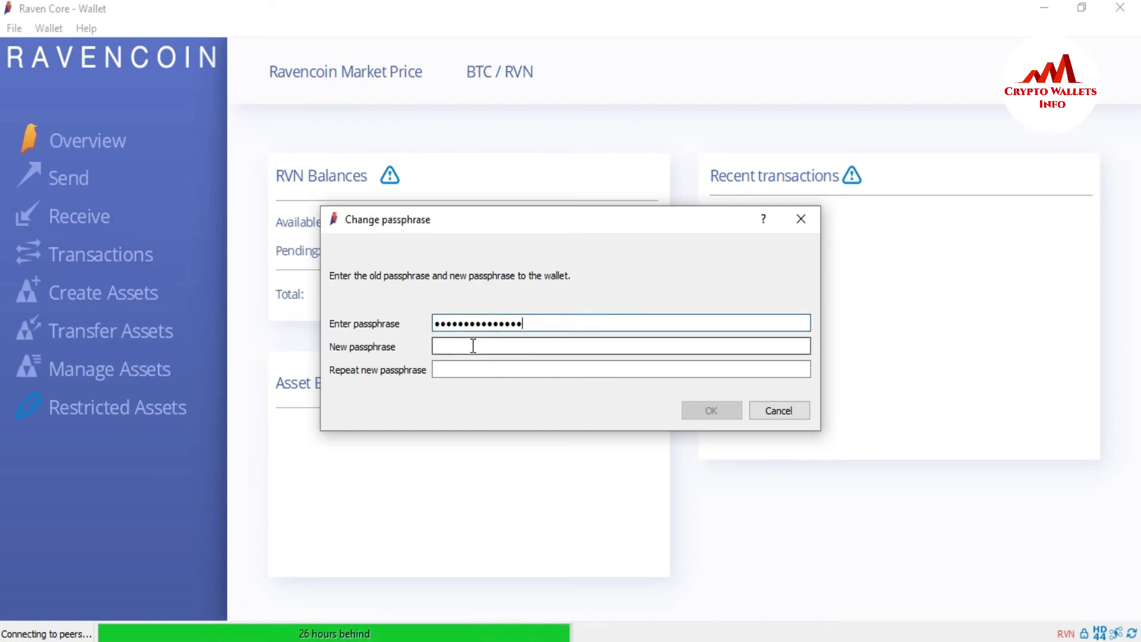
key(Caps_Lock)
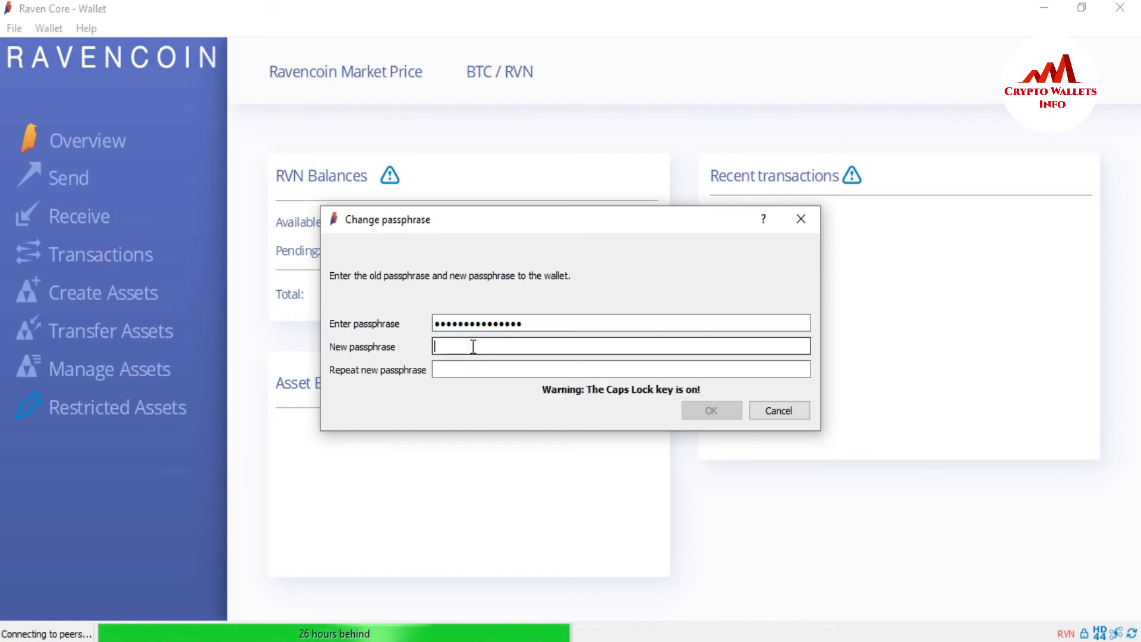
key(Caps_Lock)
text(••••••••••••)
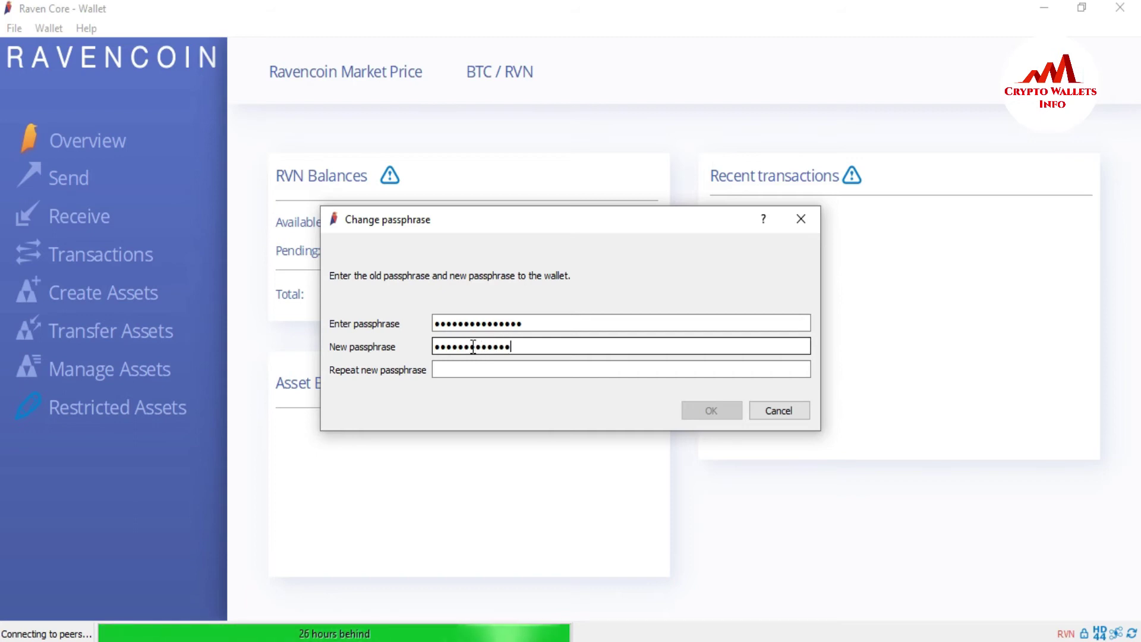
text(•••)
Repeat the new wallet passphrase, apply the change and dismiss the resulting notice.
click(492, 364)
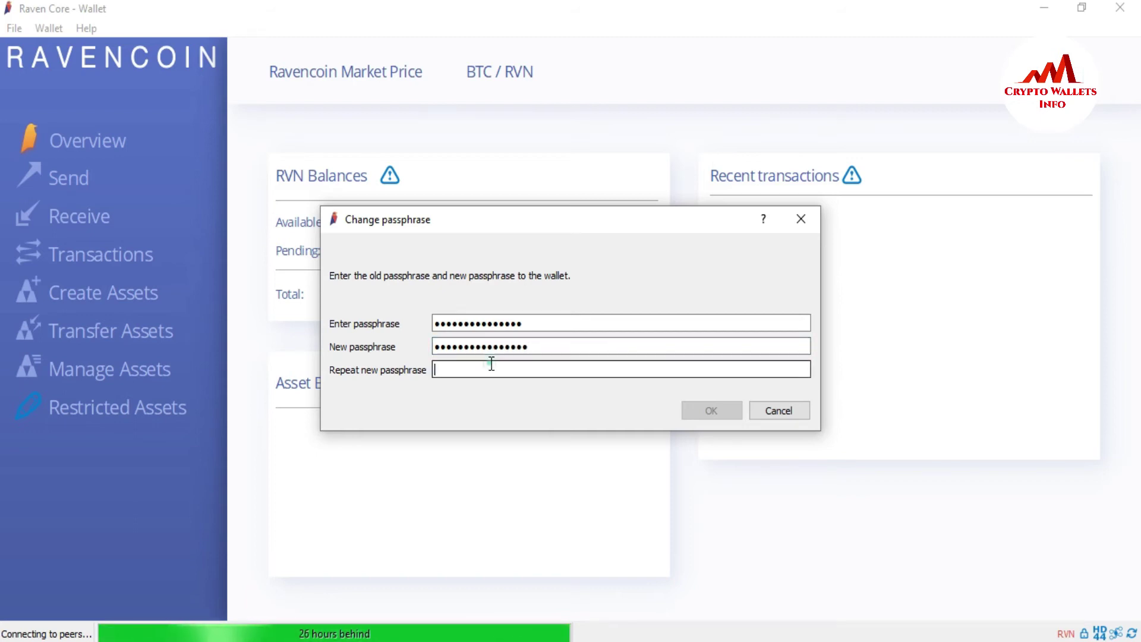
key(Caps_Lock)
text(••••)
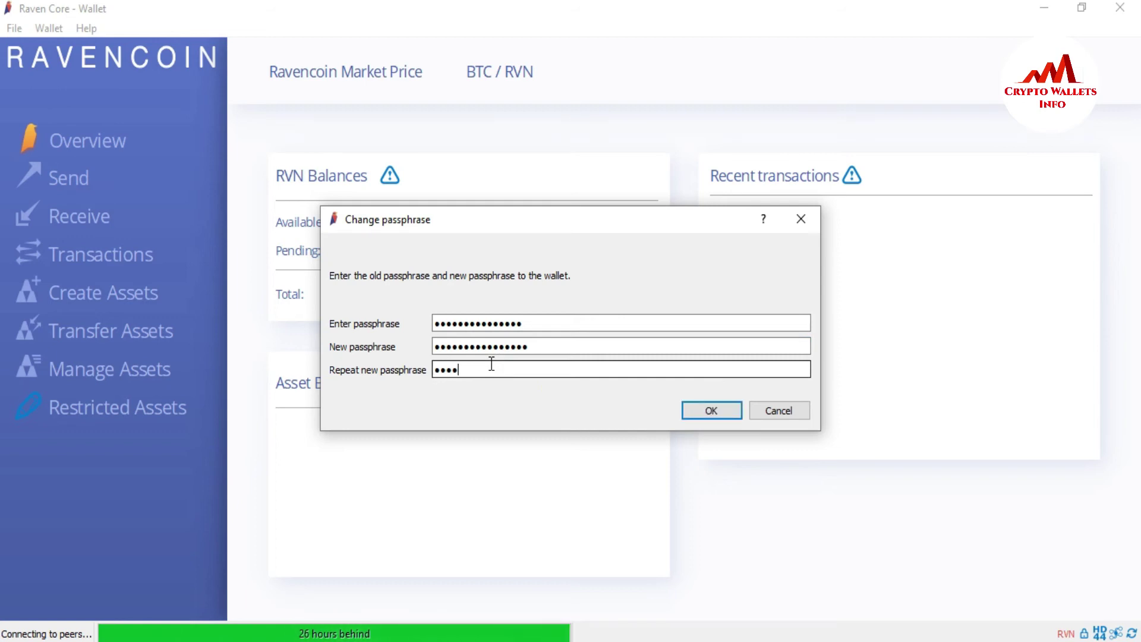
text(••••••••)
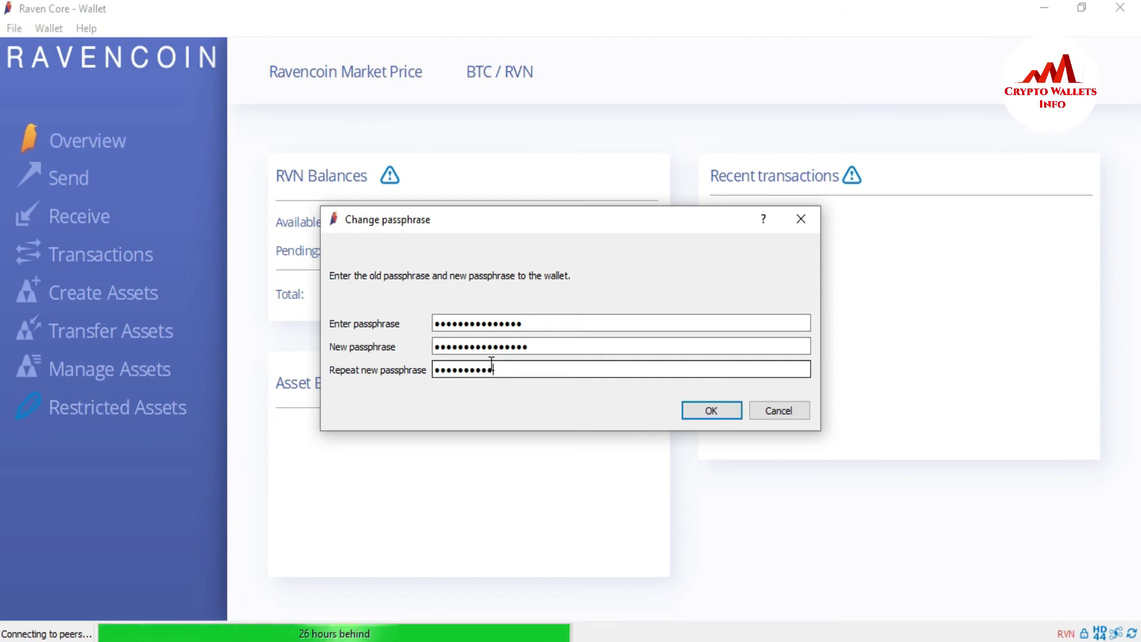
text(••••)
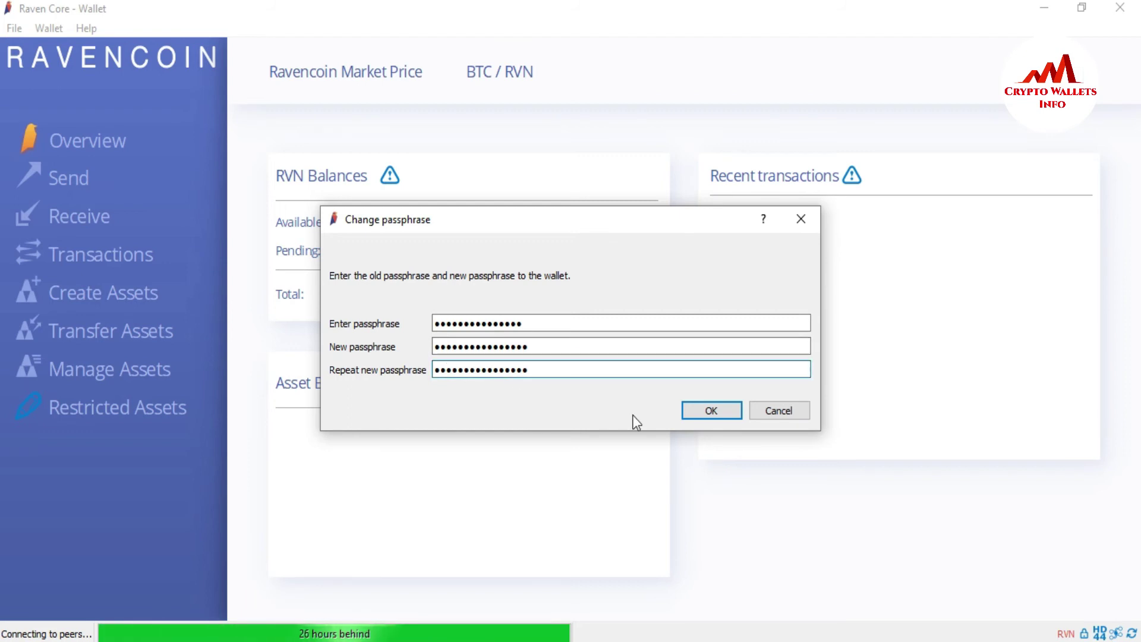
click(715, 416)
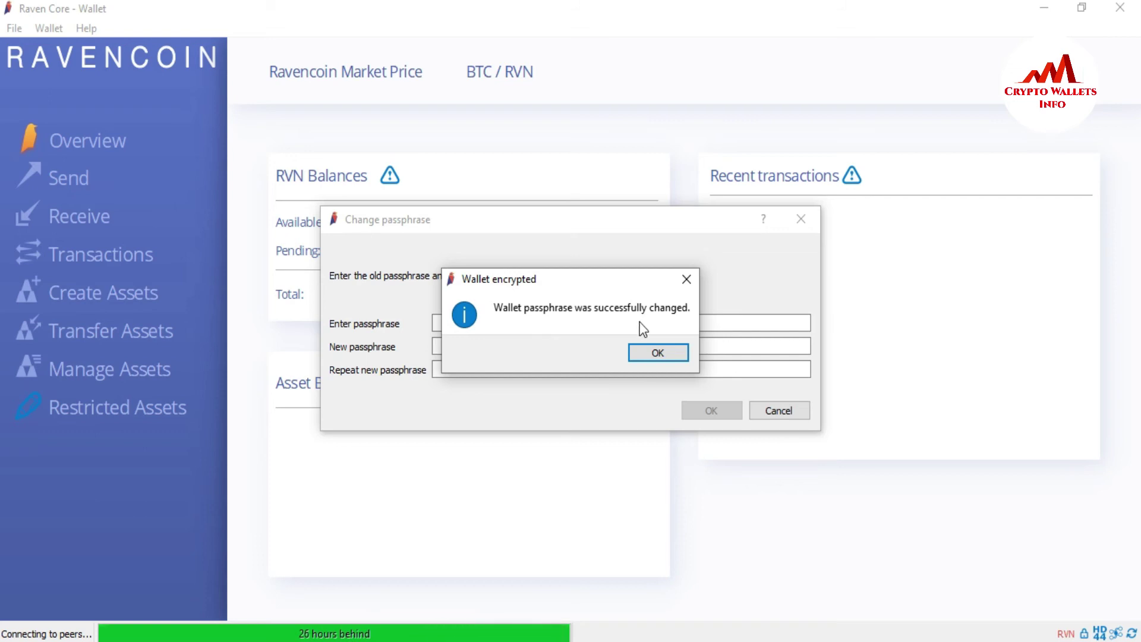
click(656, 347)
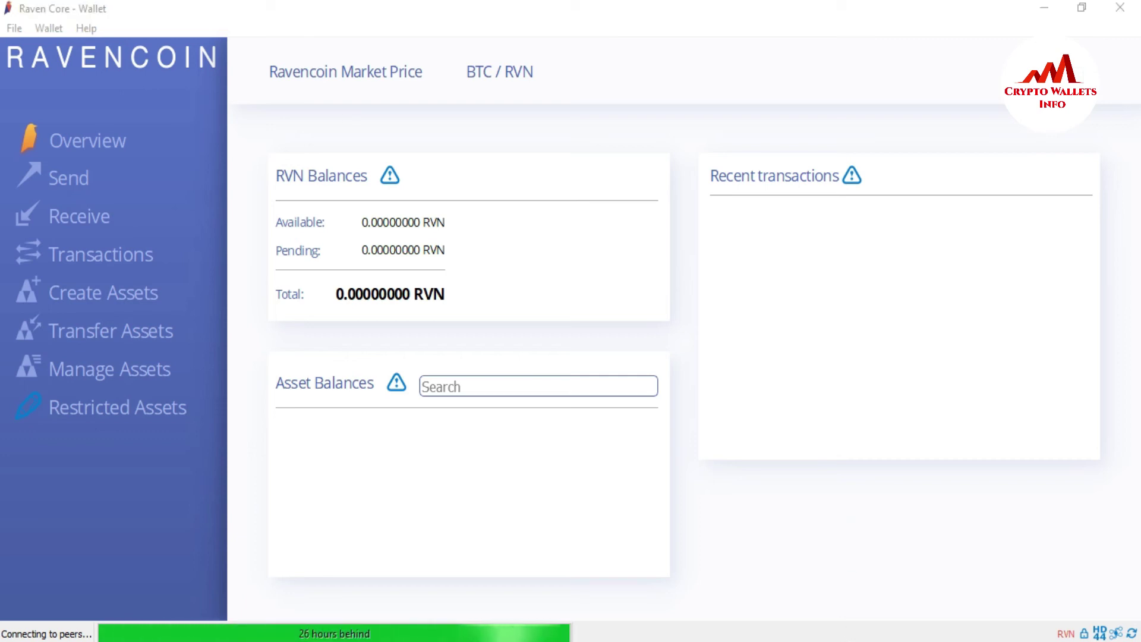
Switch to the Opera browser, view the YouTube channel and the Crypto Wallets Info website, and maximize the window.
key(alt+Tab)
click(103, 24)
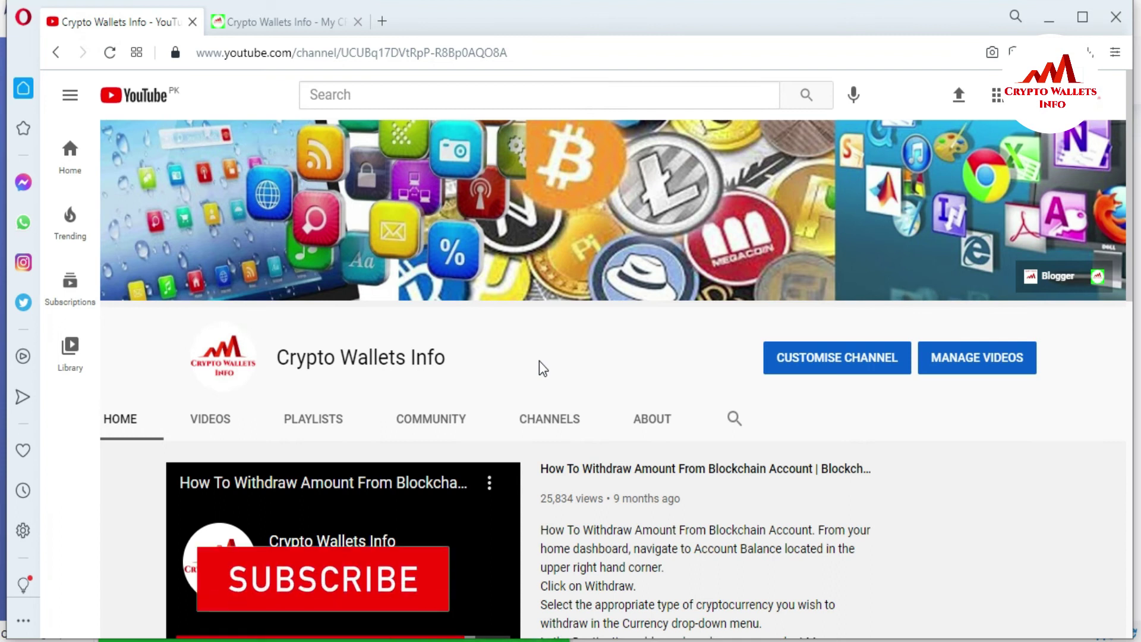
click(295, 30)
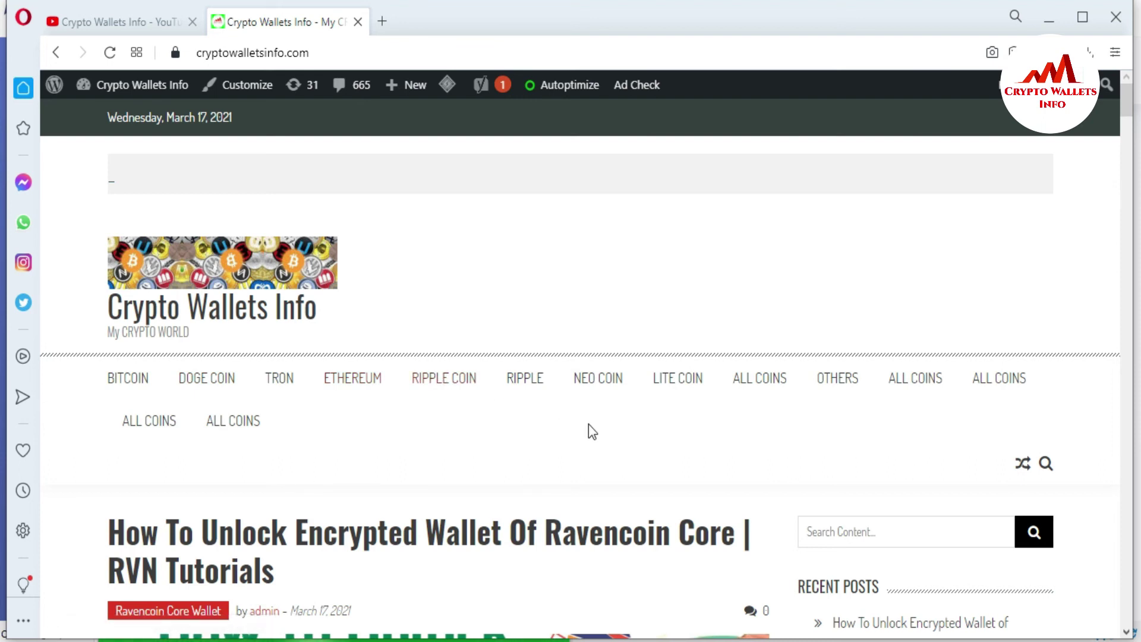
mouse_move(755, 387)
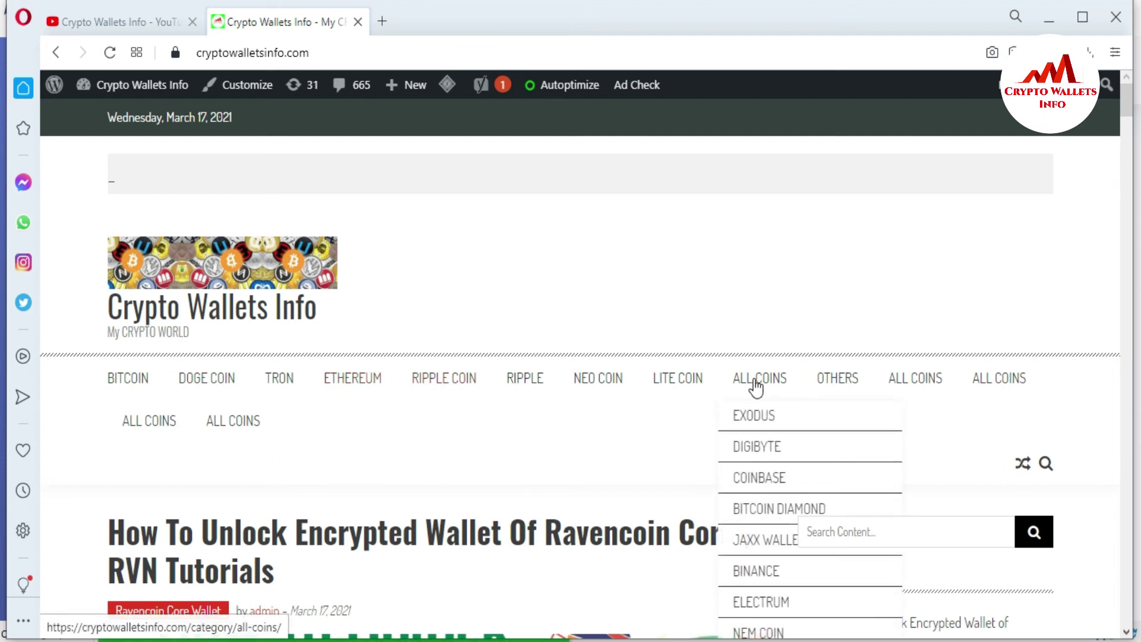
click(1082, 24)
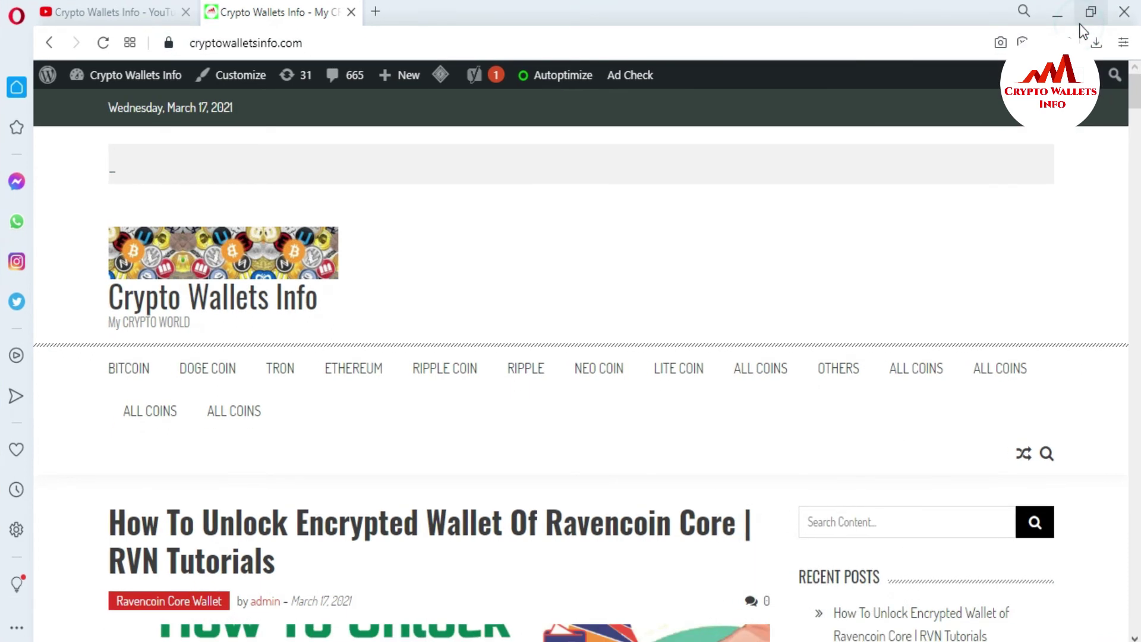
Open the Jaxx Wallet category under All Coins on the website and close the advertisement.
mouse_move(757, 382)
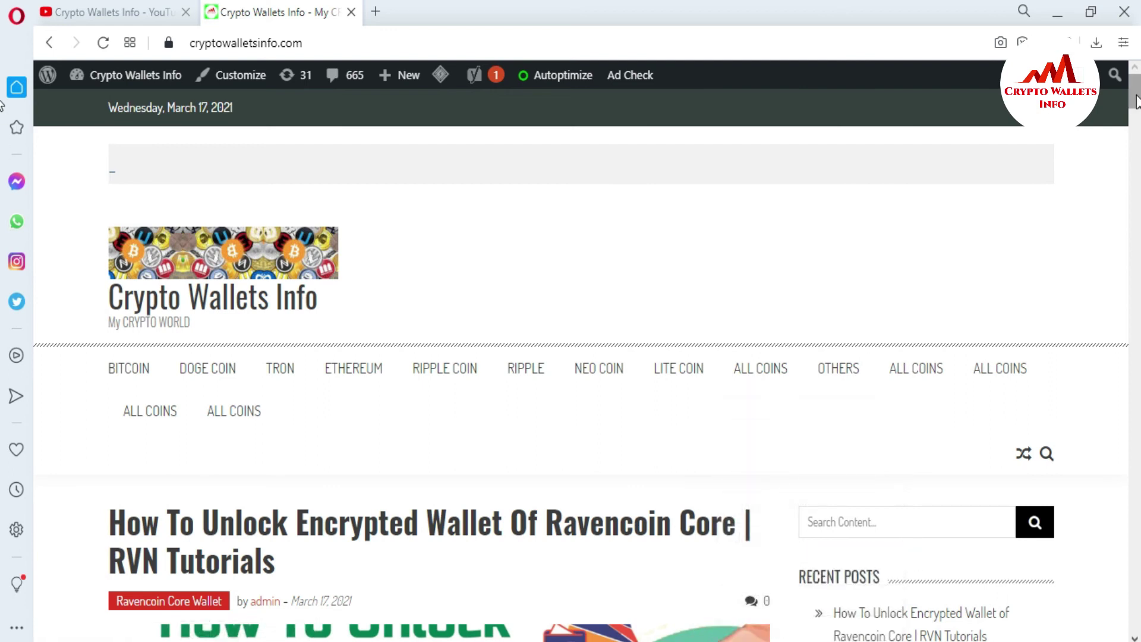
scroll(1136, 101, down, 4)
mouse_move(784, 160)
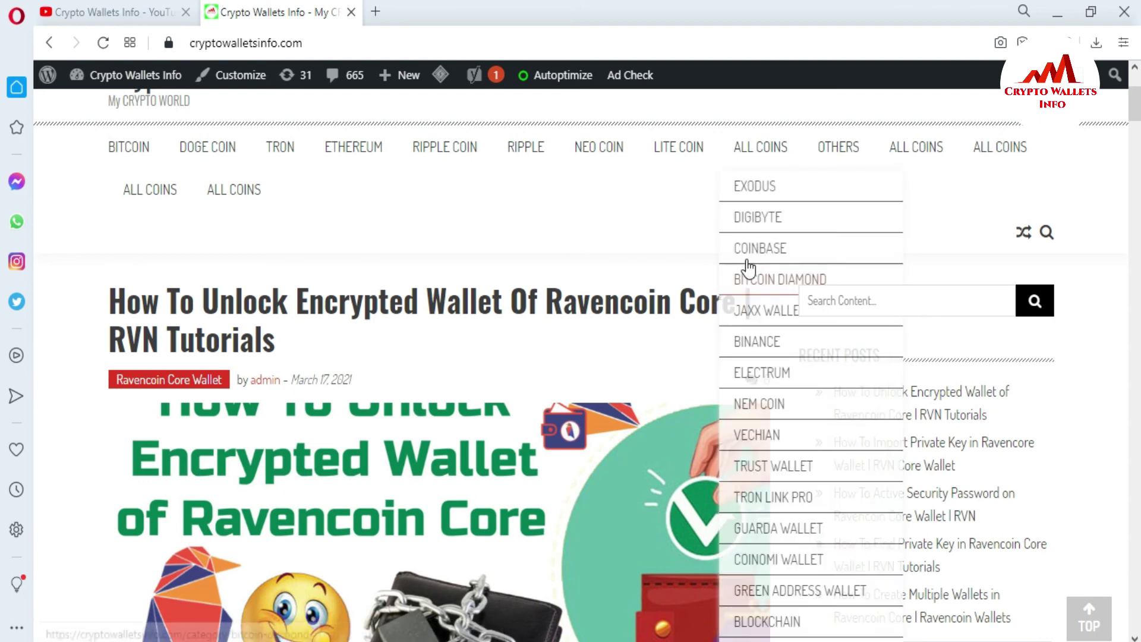
click(771, 315)
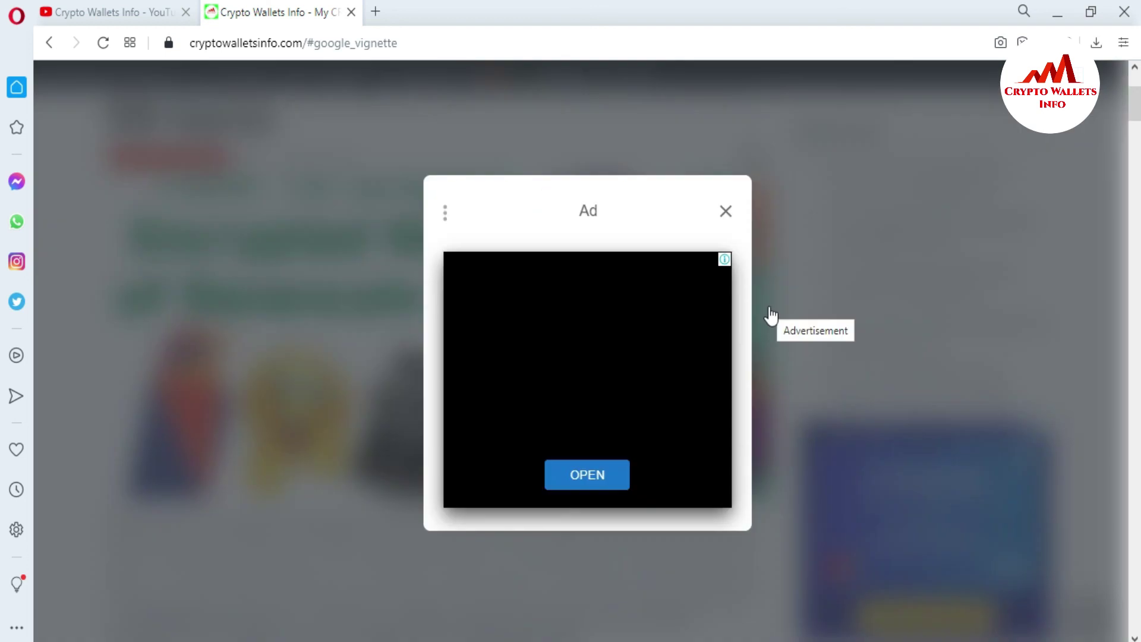
click(726, 211)
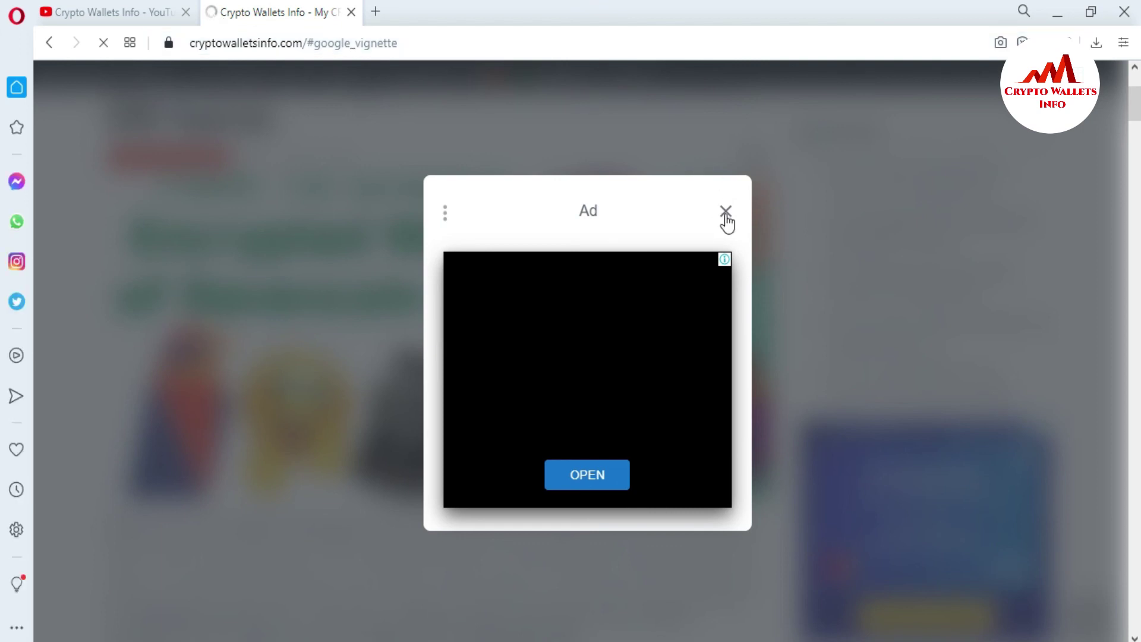
click(726, 212)
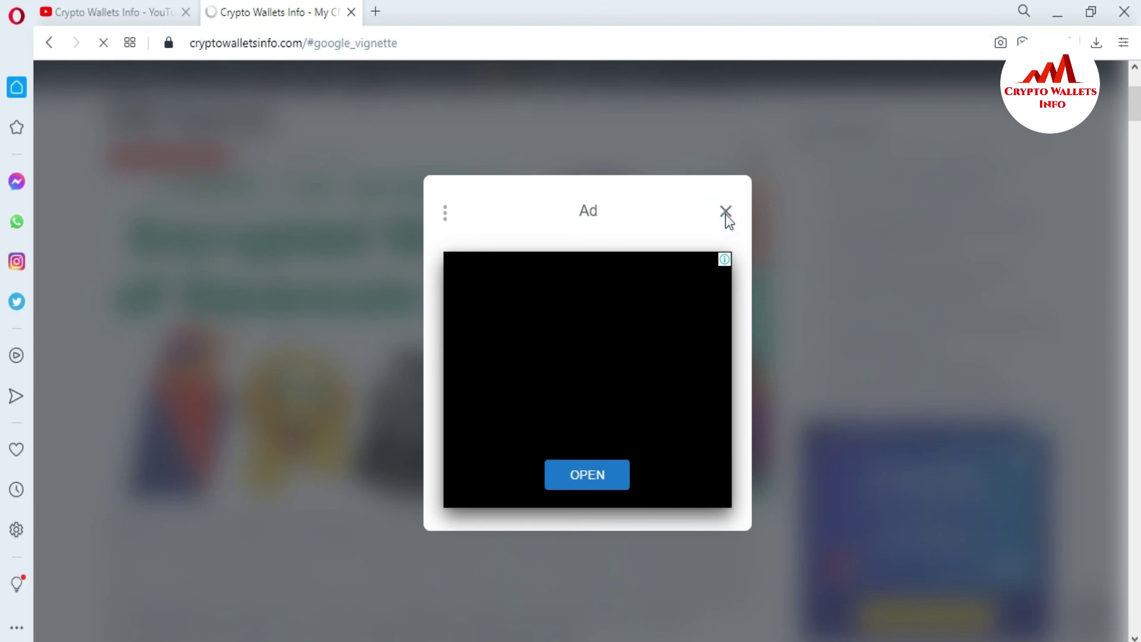